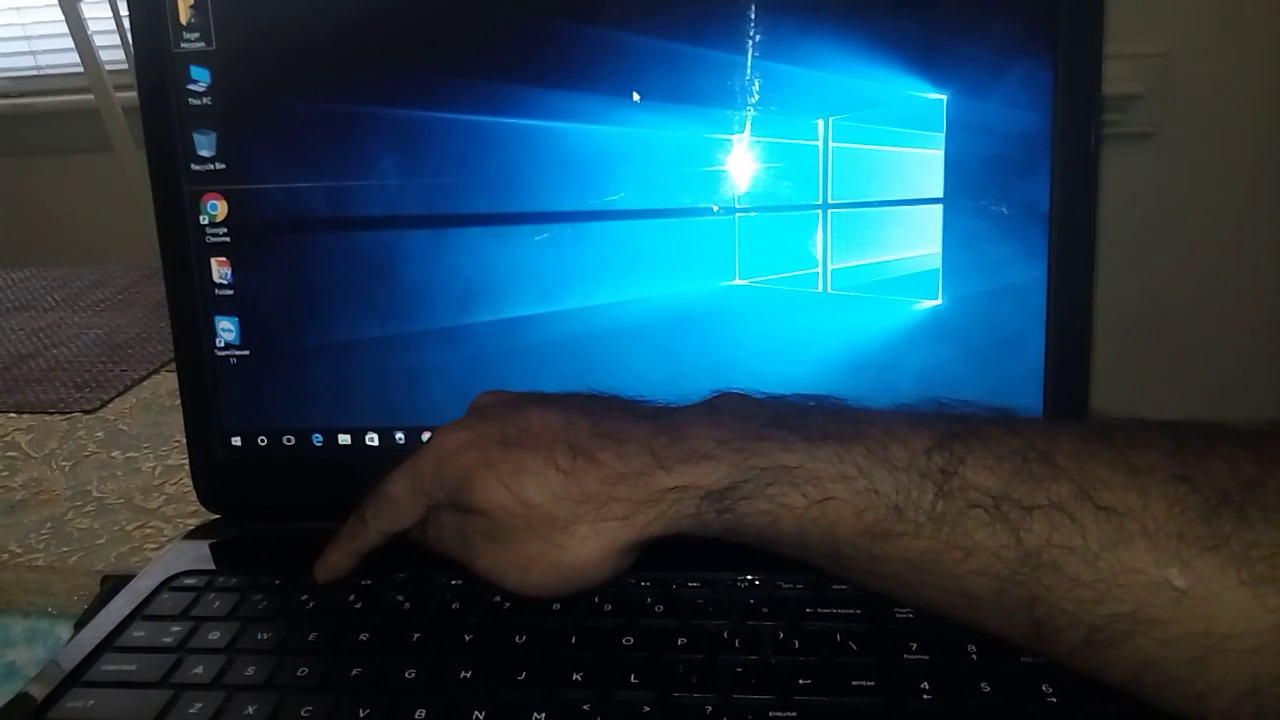
Adjust the screen brightness up and down with the brightness keys.
key(XF86MonBrightnessUp)
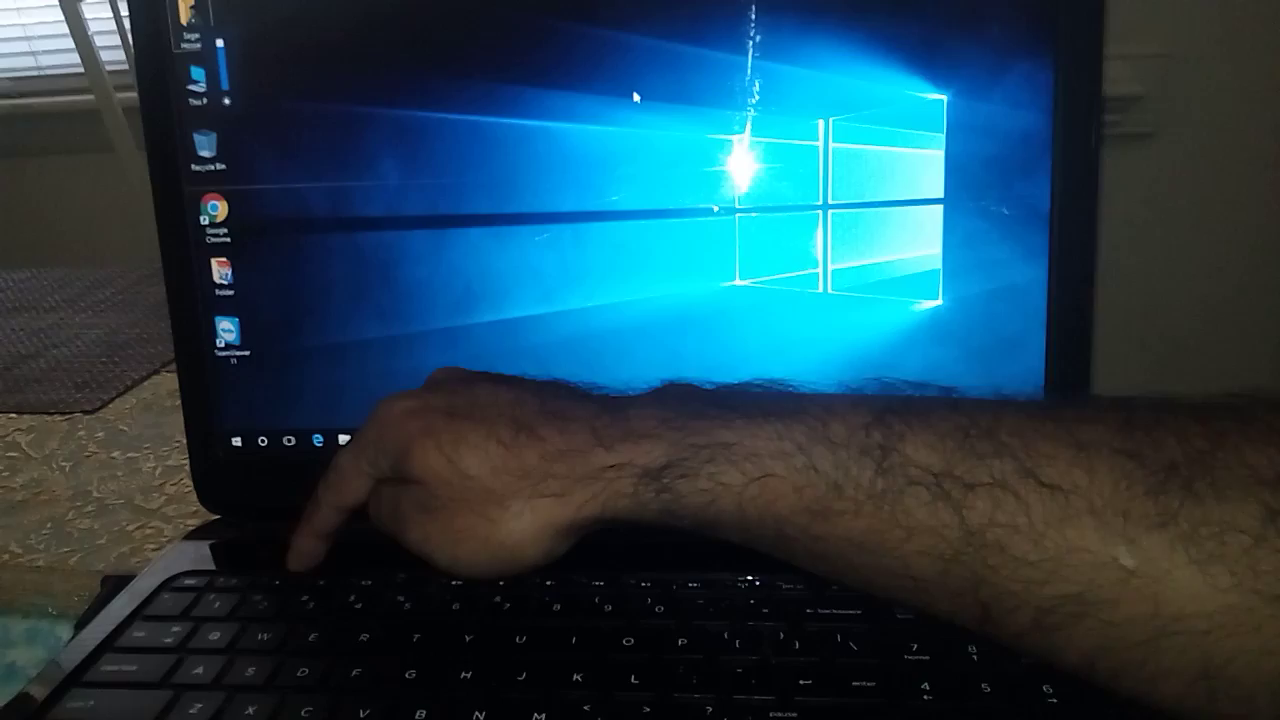
key(XF86MonBrightnessDown)
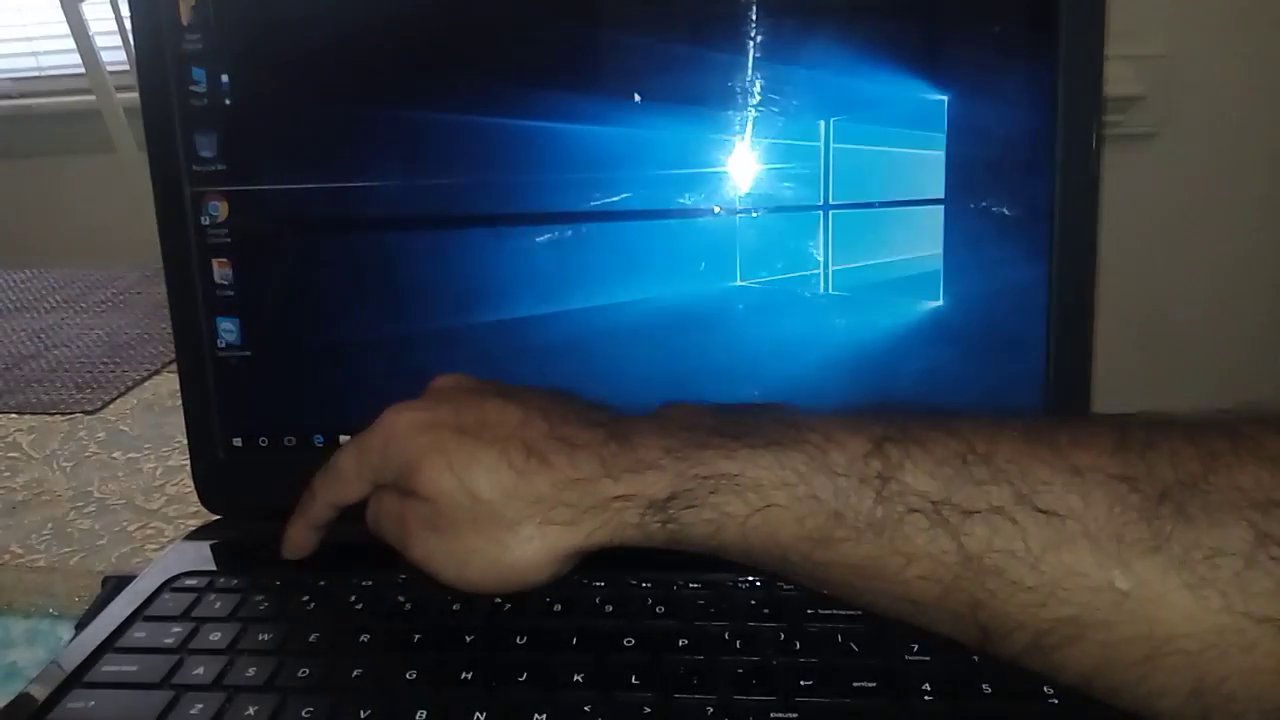
key(XF86MonBrightnessUp)
key(XF86MonBrightnessDown)
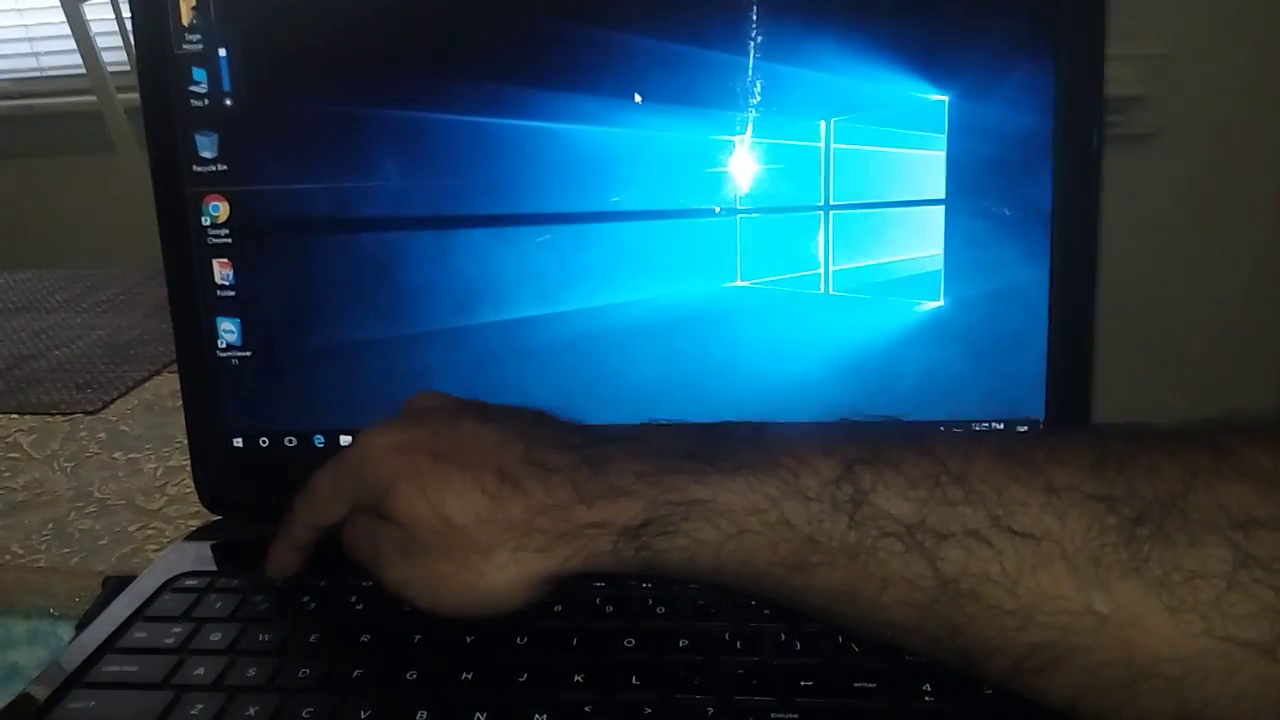
key(XF86MonBrightnessUp)
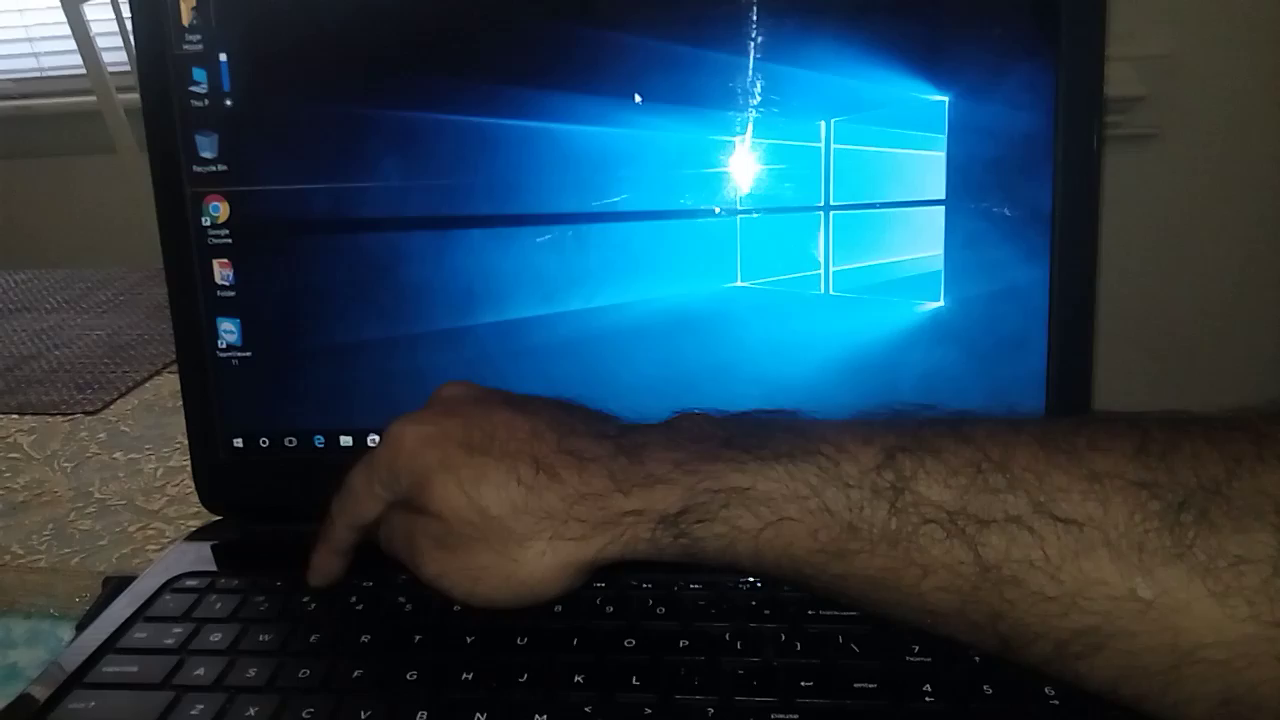
key(XF86MonBrightnessUp)
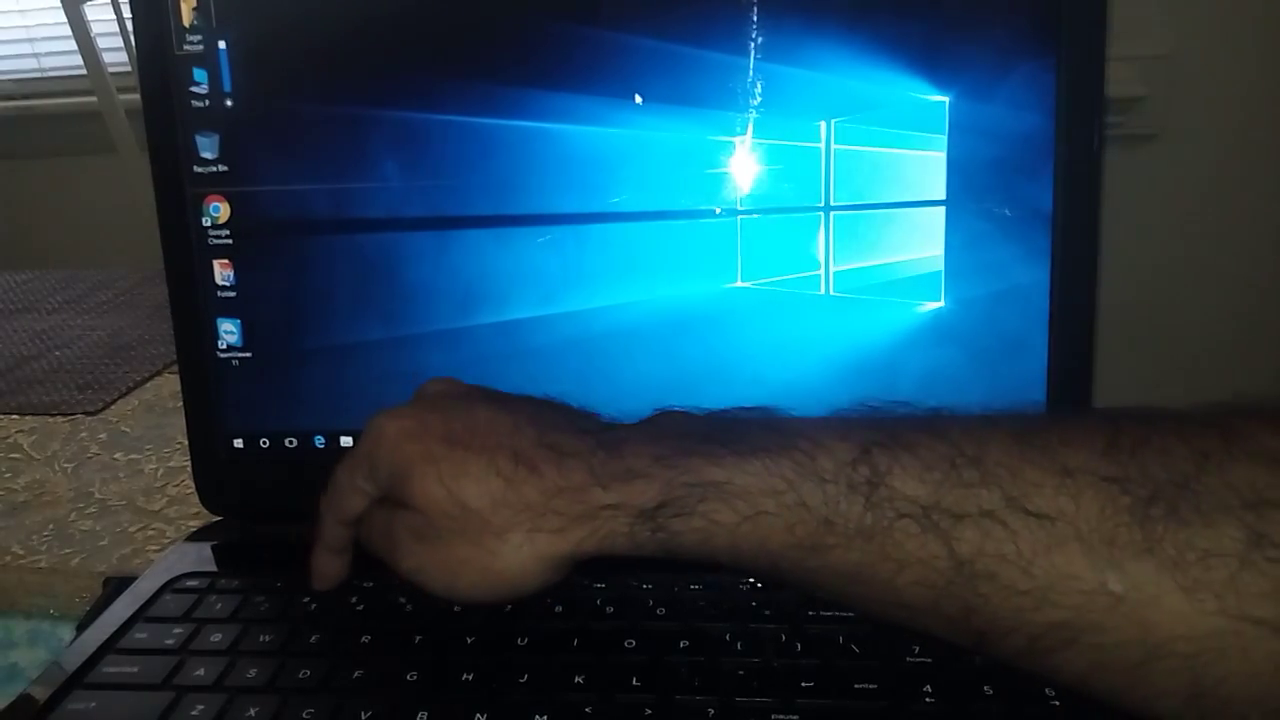
key(XF86MonBrightnessDown)
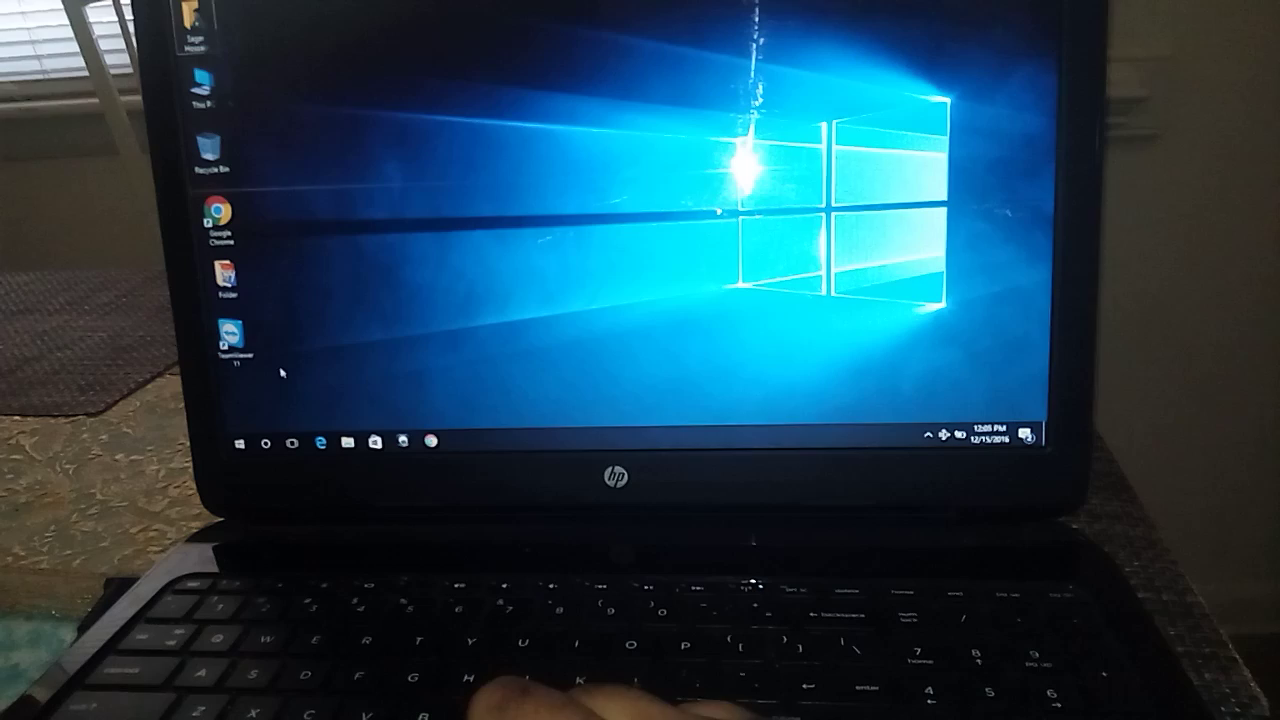
Restart the laptop from the Start menu's power options.
click(237, 440)
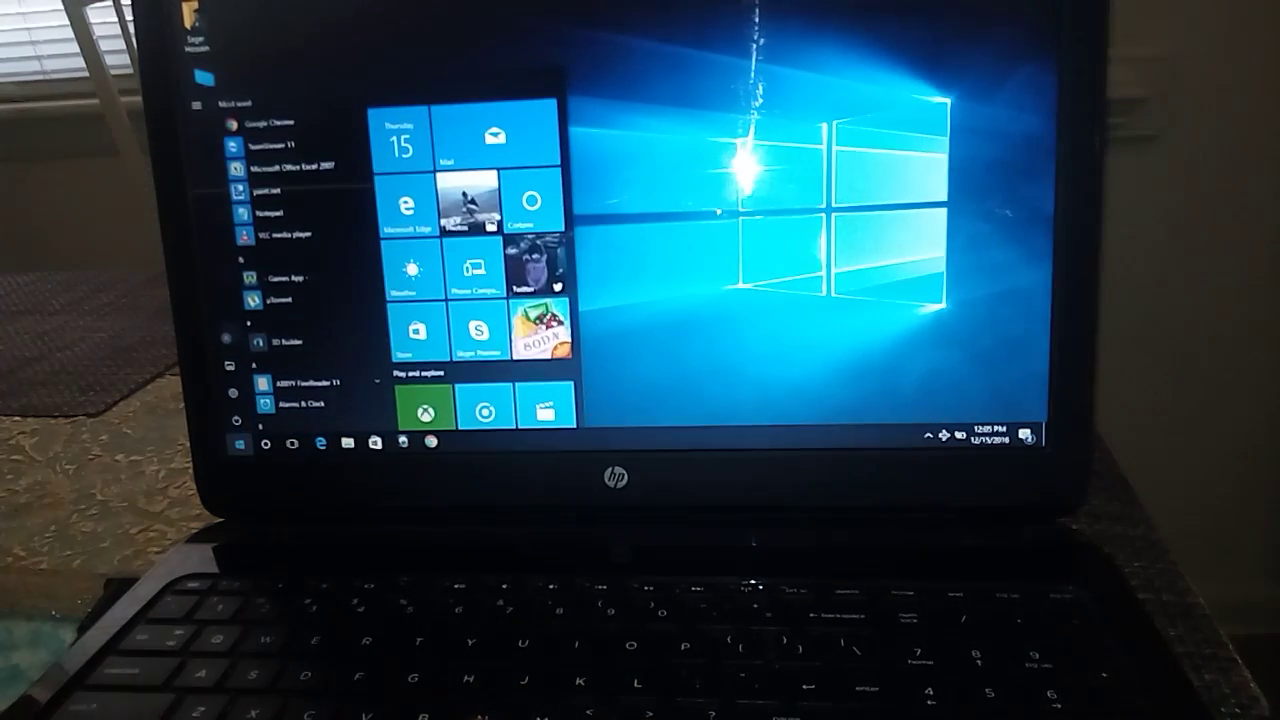
click(236, 421)
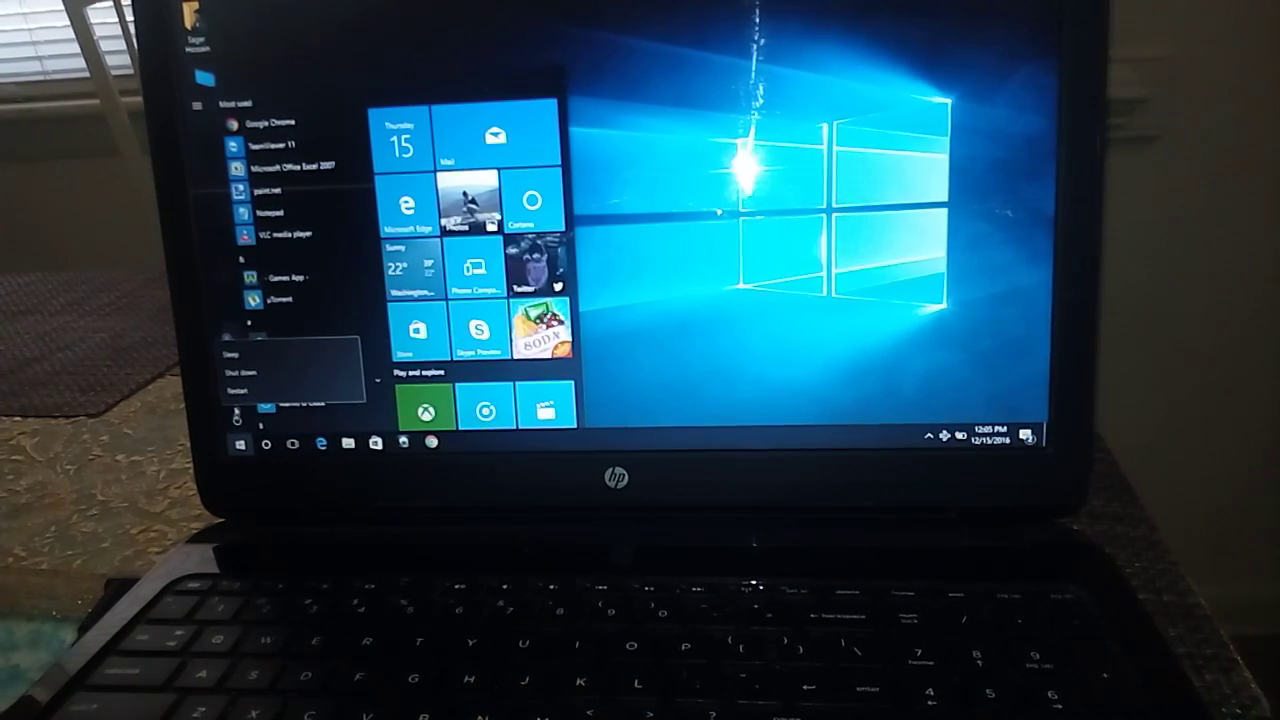
click(252, 390)
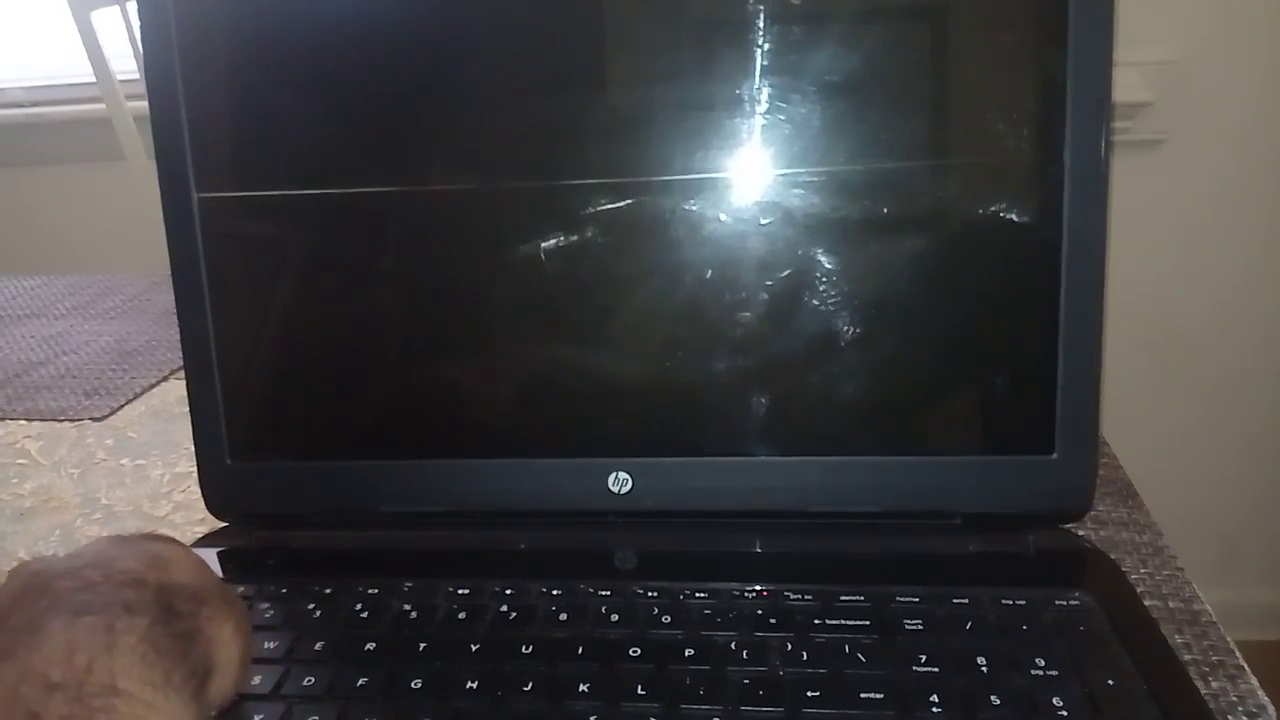
Press Esc during boot to bring up the HP Startup Menu.
key(Escape)
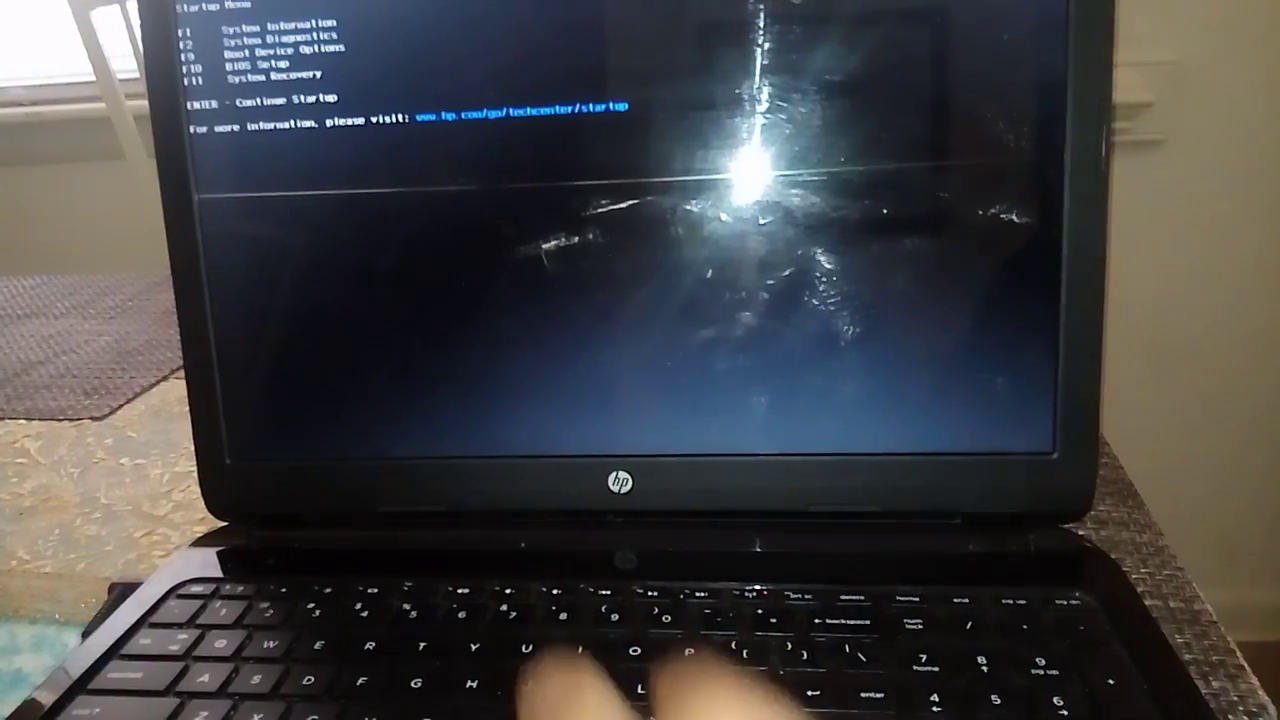
In BIOS Setup, set System Configuration's Action Keys Mode to Disabled and request save-and-exit.
key(F10)
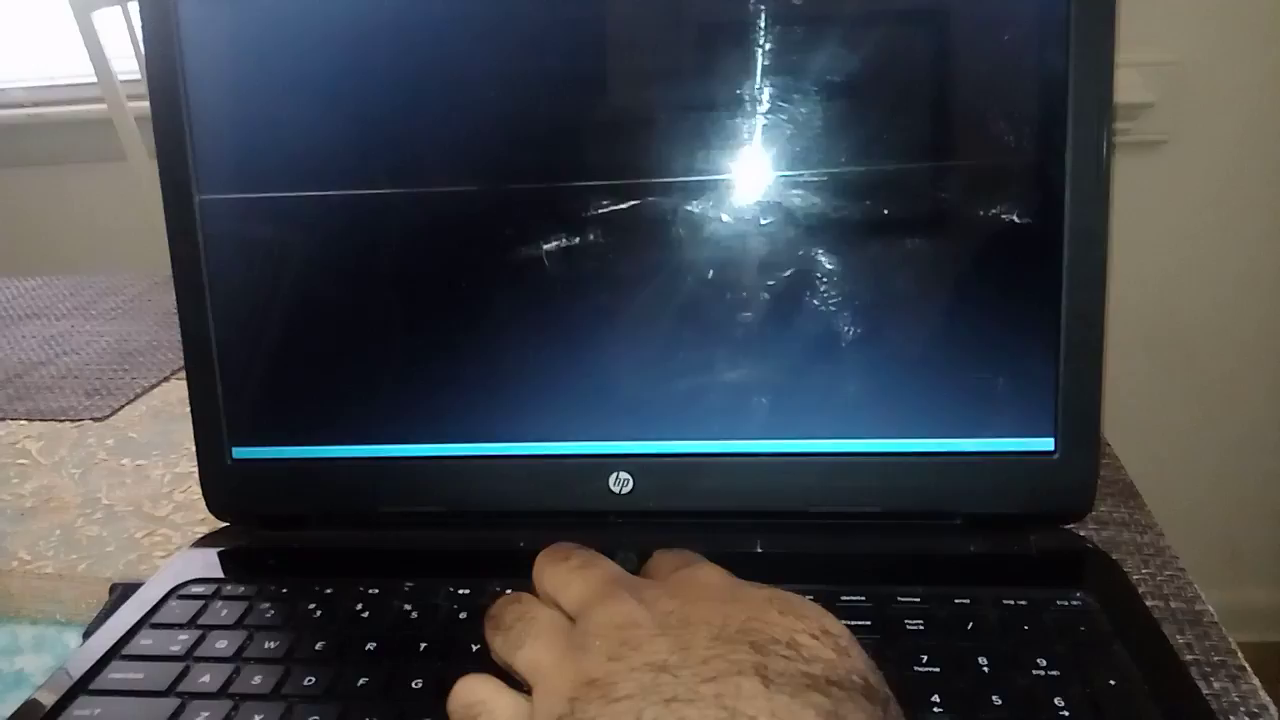
key(Right)
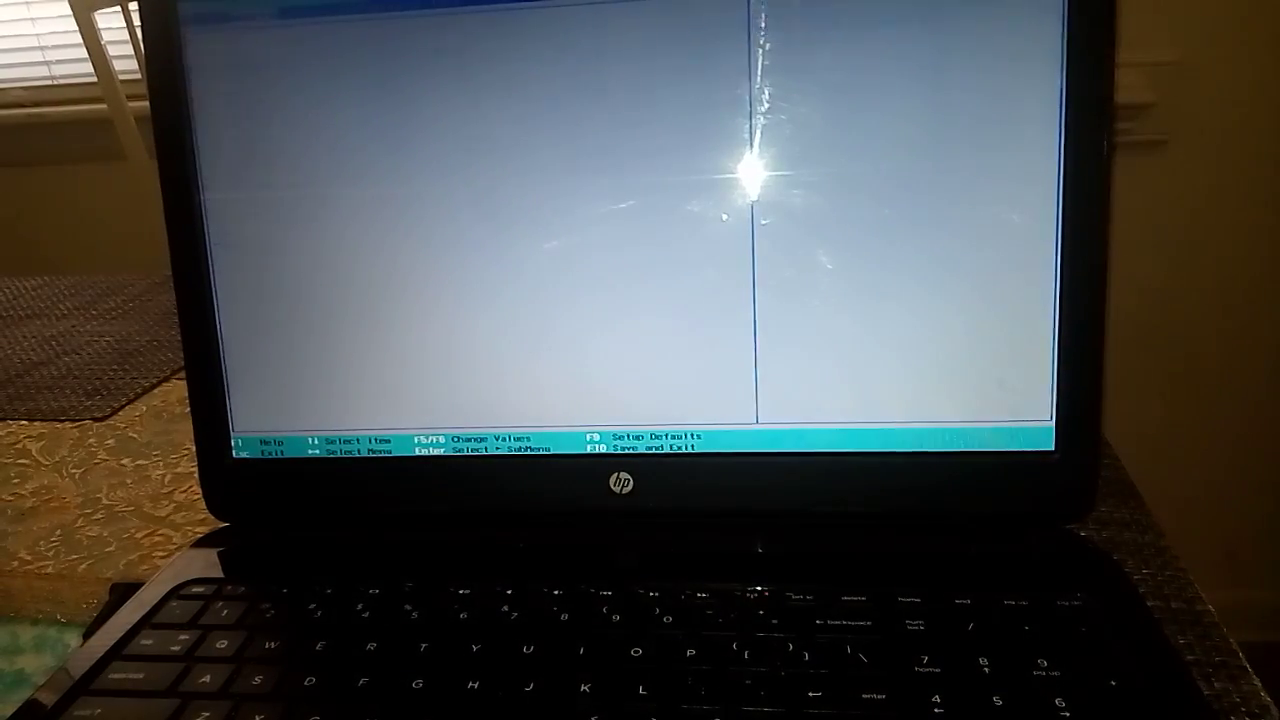
key(Right)
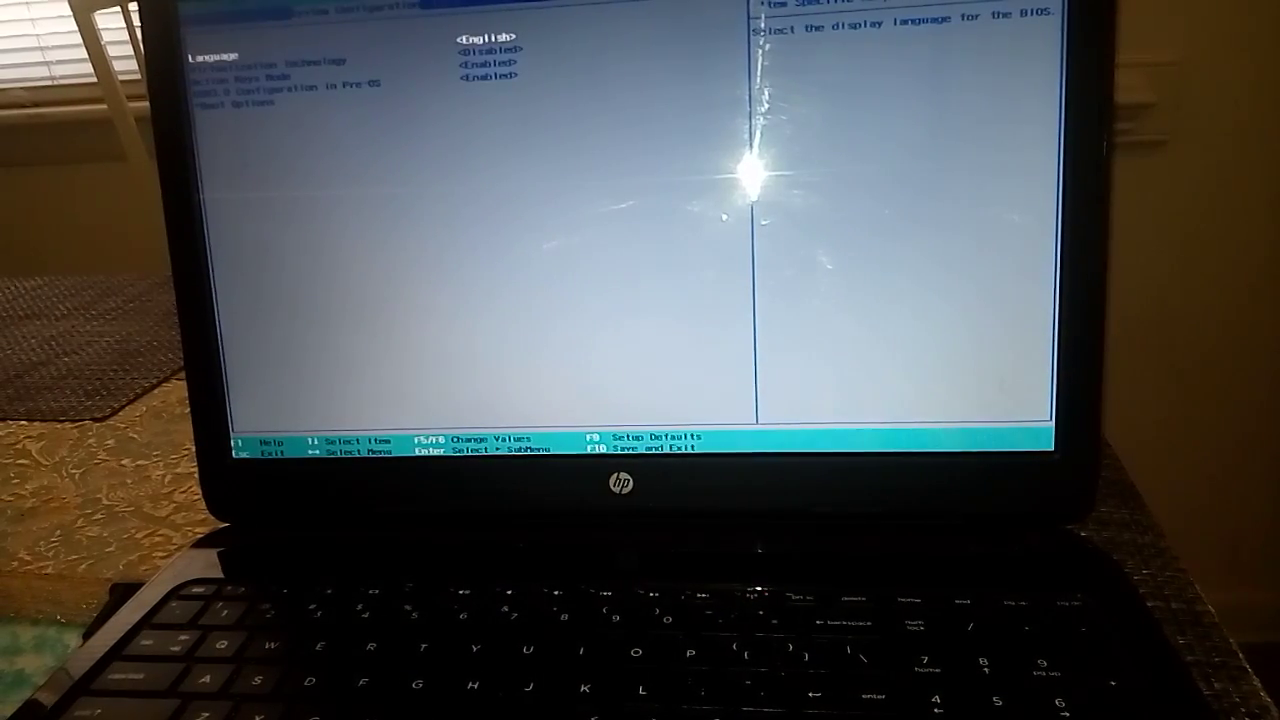
key(Down)
key(Down)
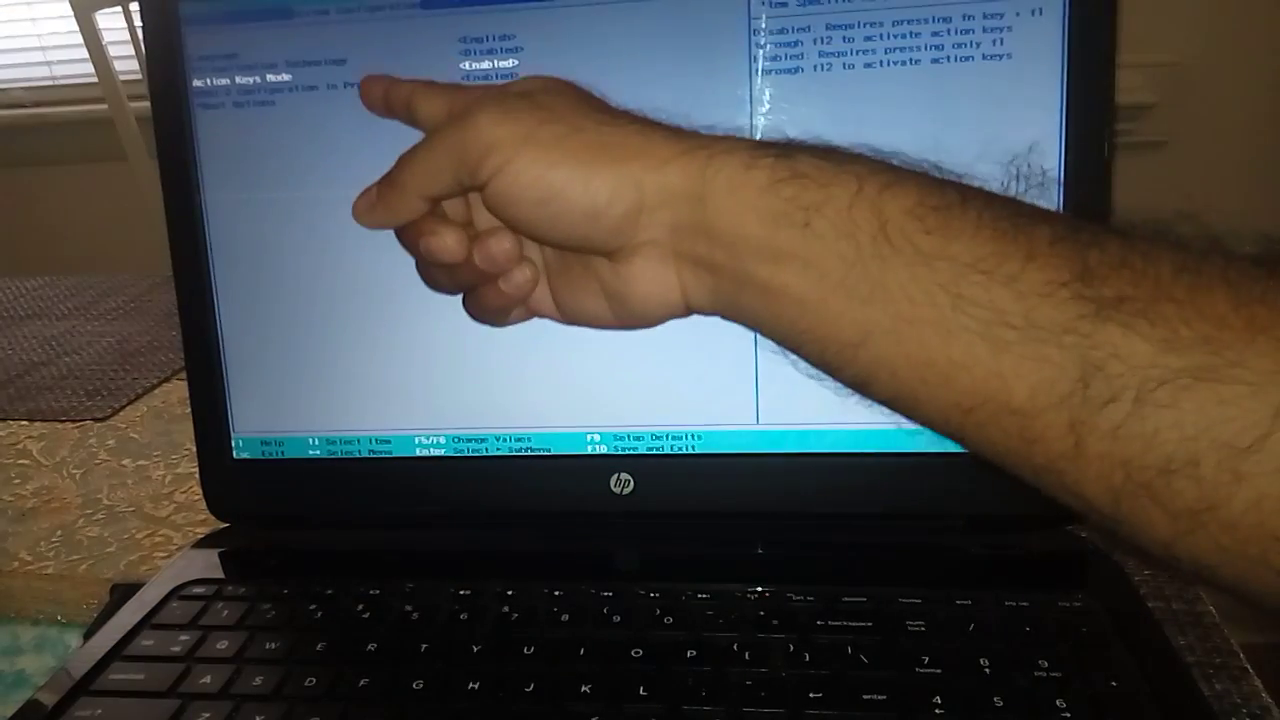
key(Return)
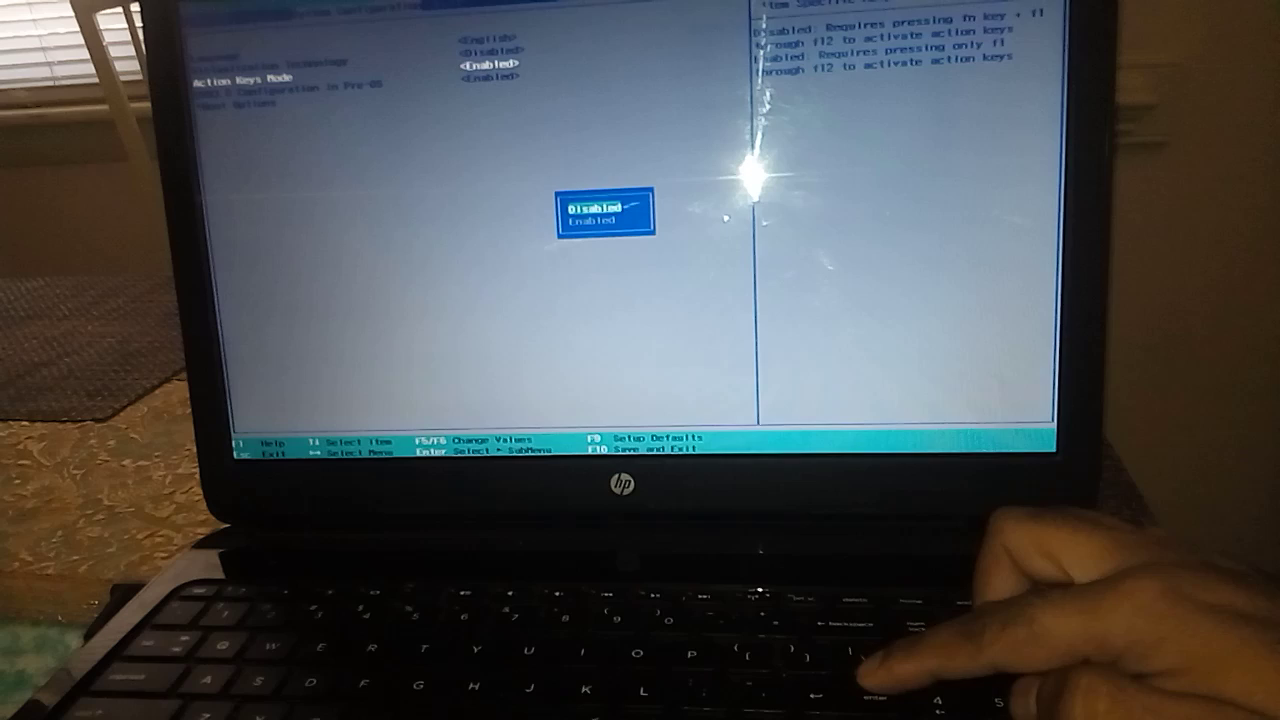
key(Return)
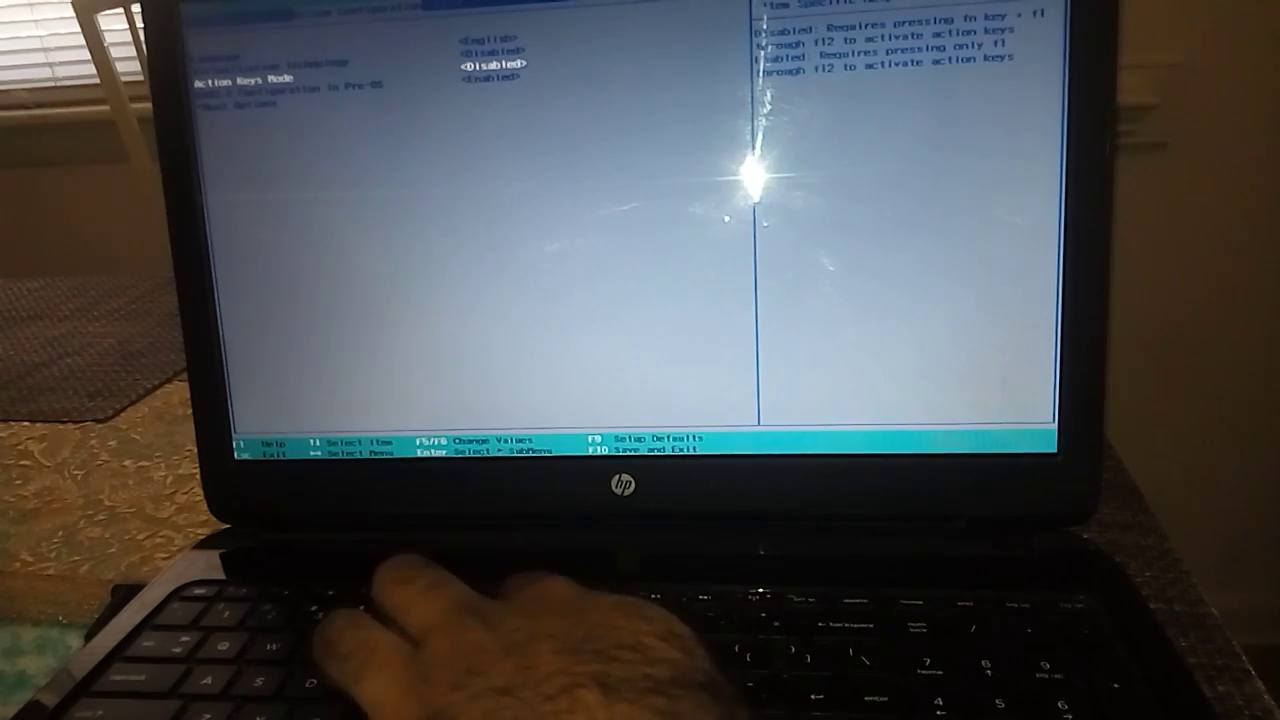
key(F10)
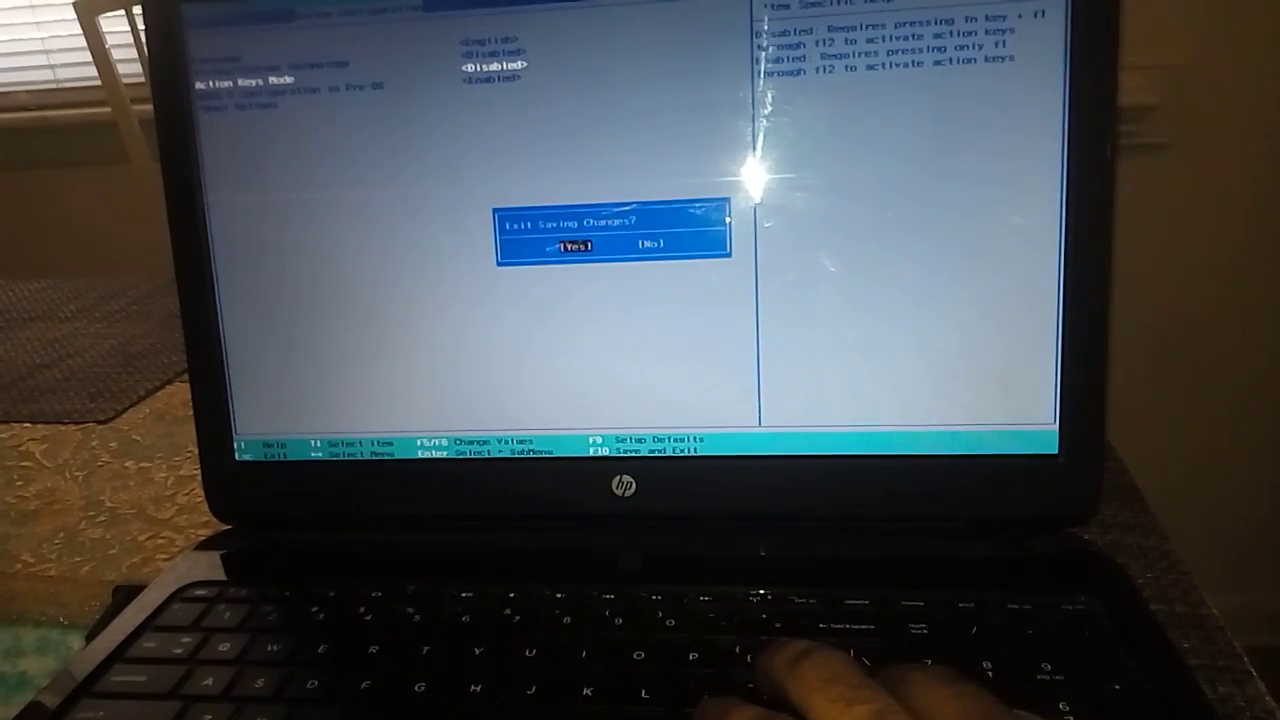
Confirm Yes in Exit Saving Changes so the laptop restarts into Windows.
key(Return)
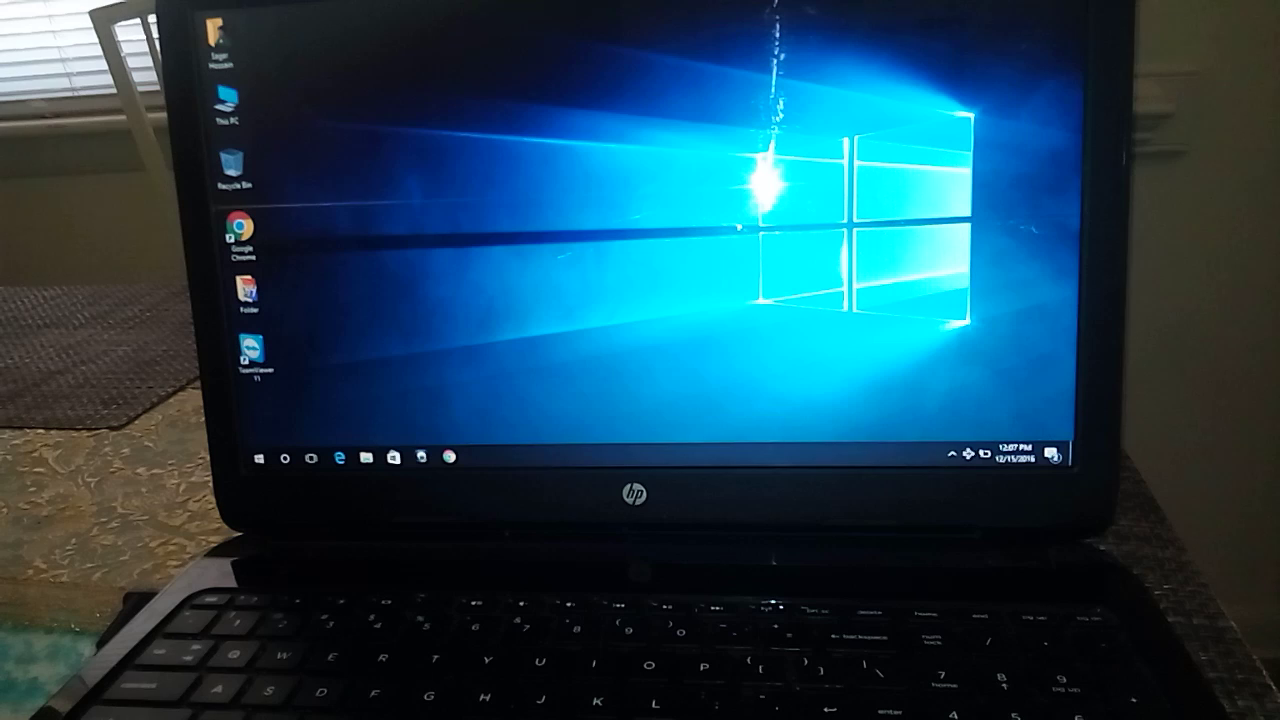
right_click(623, 170)
mouse_move(656, 188)
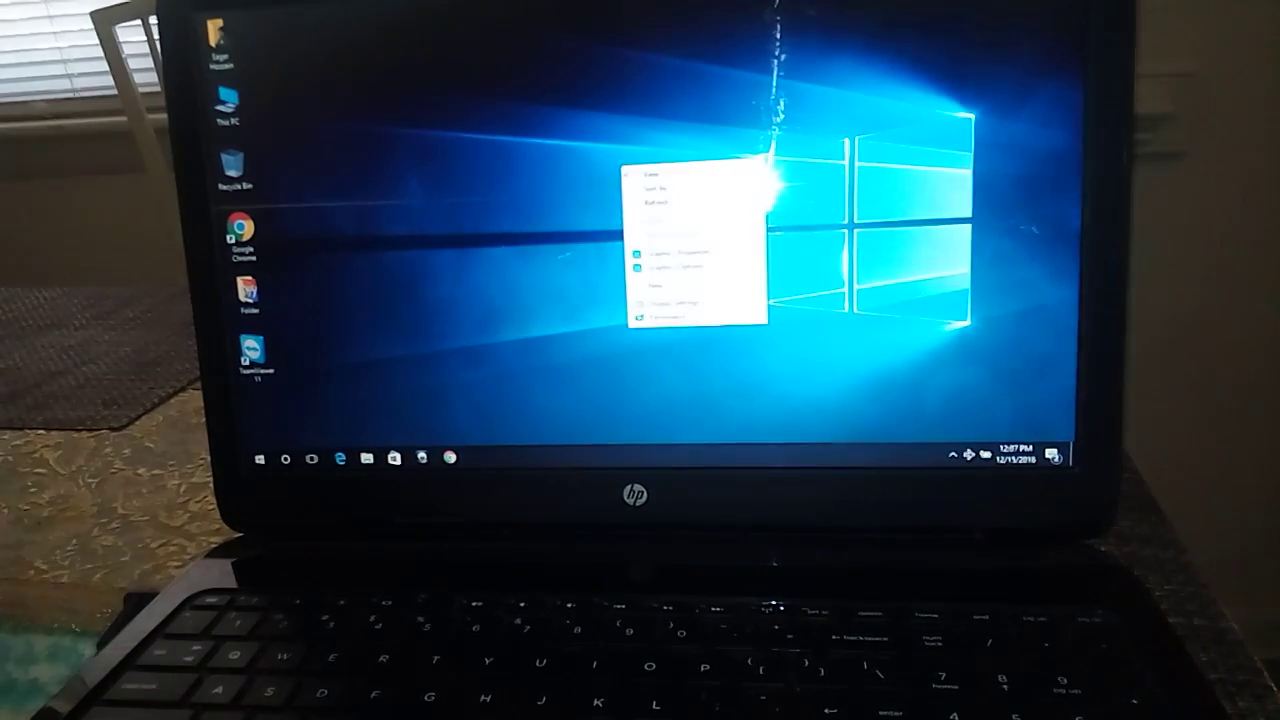
click(655, 202)
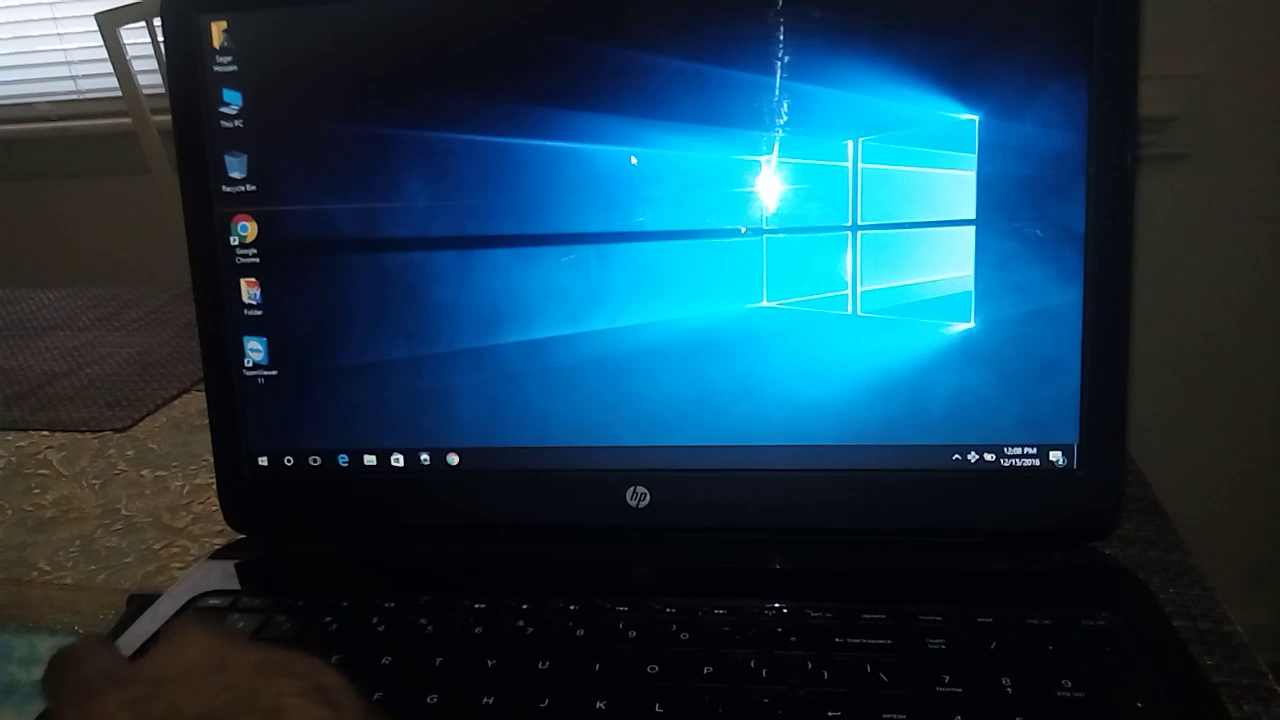
key(XF86AudioRaiseVolume)
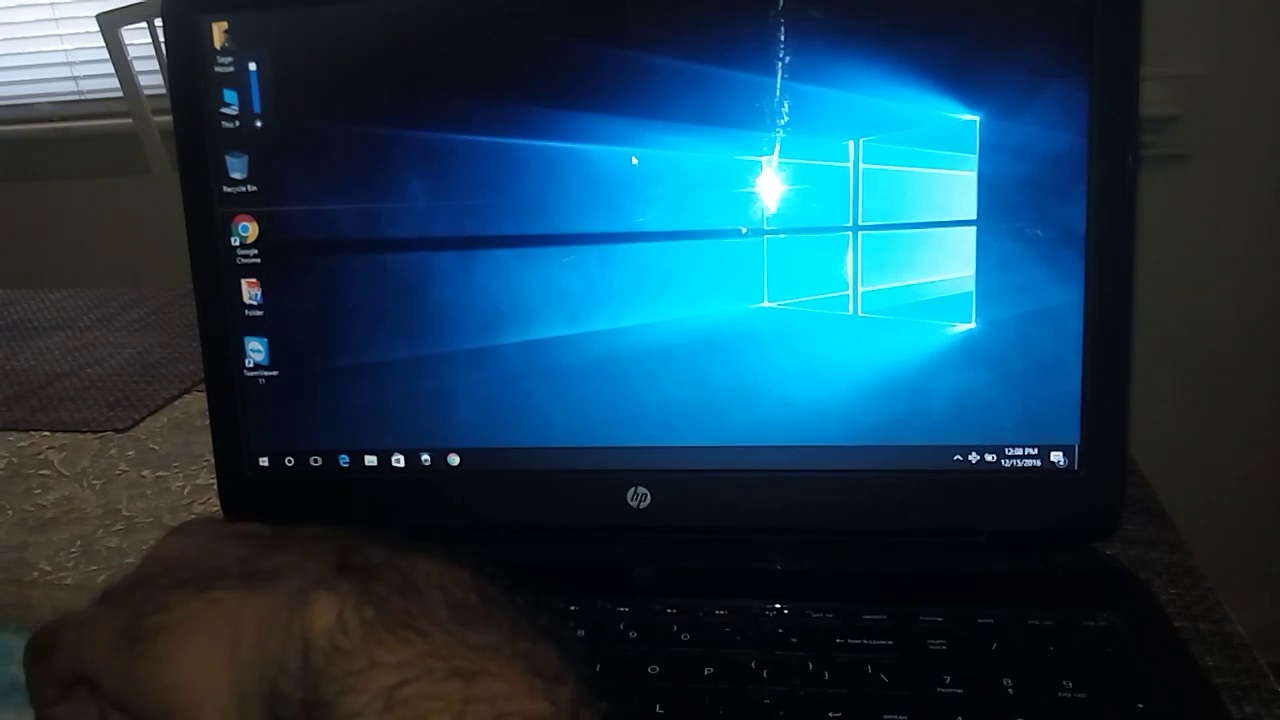
key(XF86AudioLowerVolume)
key(XF86AudioLowerVolume)
key(XF86AudioLowerVolume)
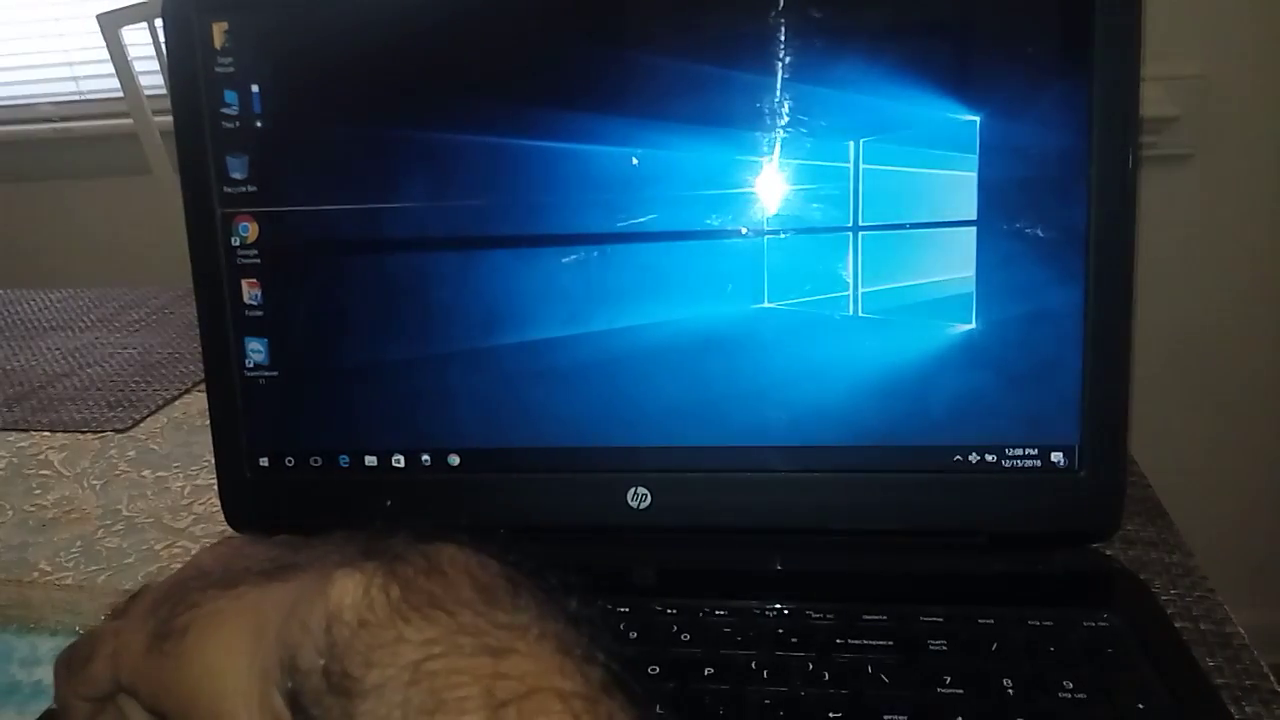
key(XF86AudioRaiseVolume)
key(XF86AudioRaiseVolume)
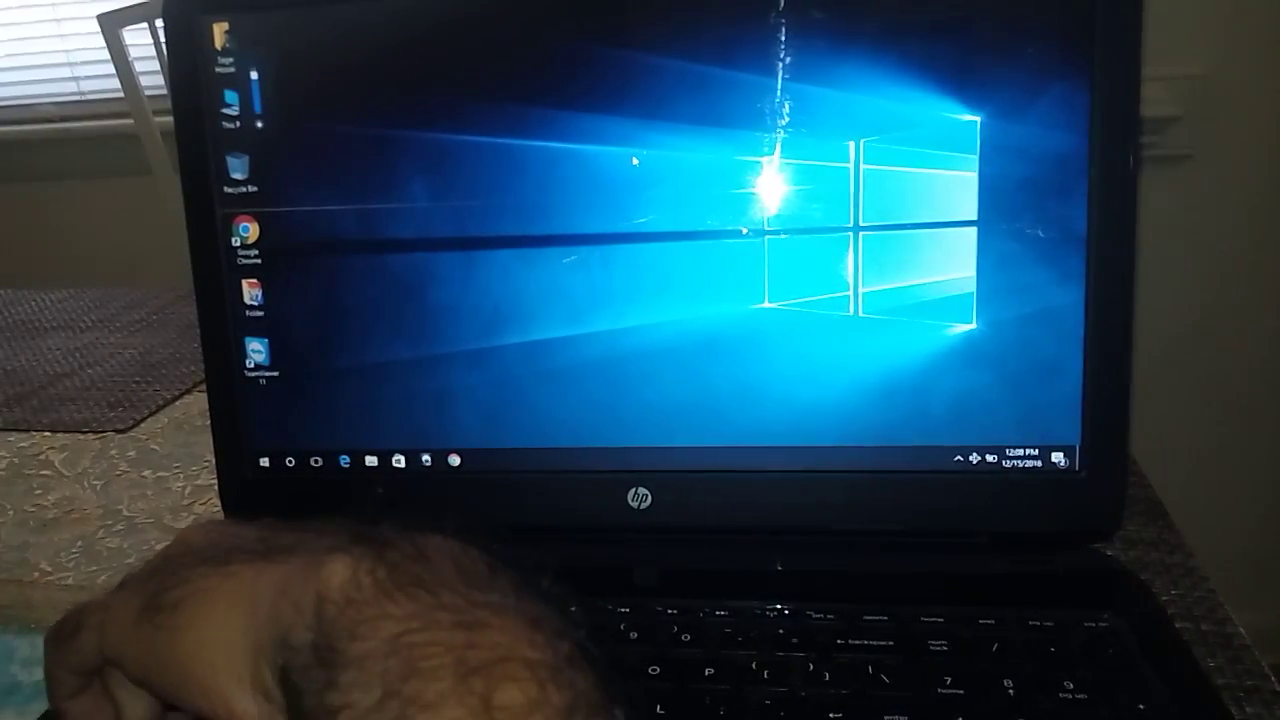